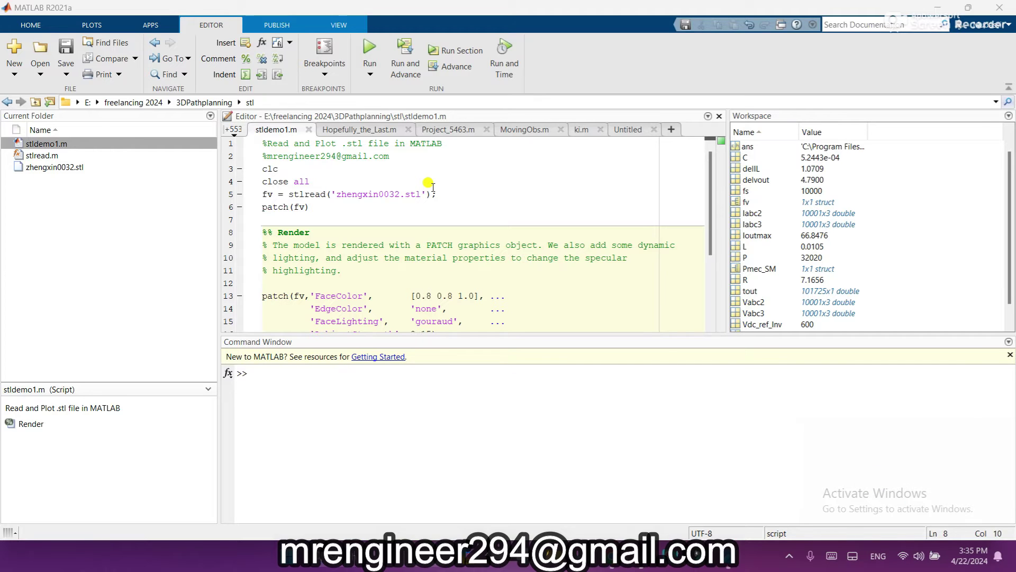
Select zhengxin0032.stl and review the rendering comments in stldemo1.m.
{"action": "left_click", "coordinate": [82, 170]}
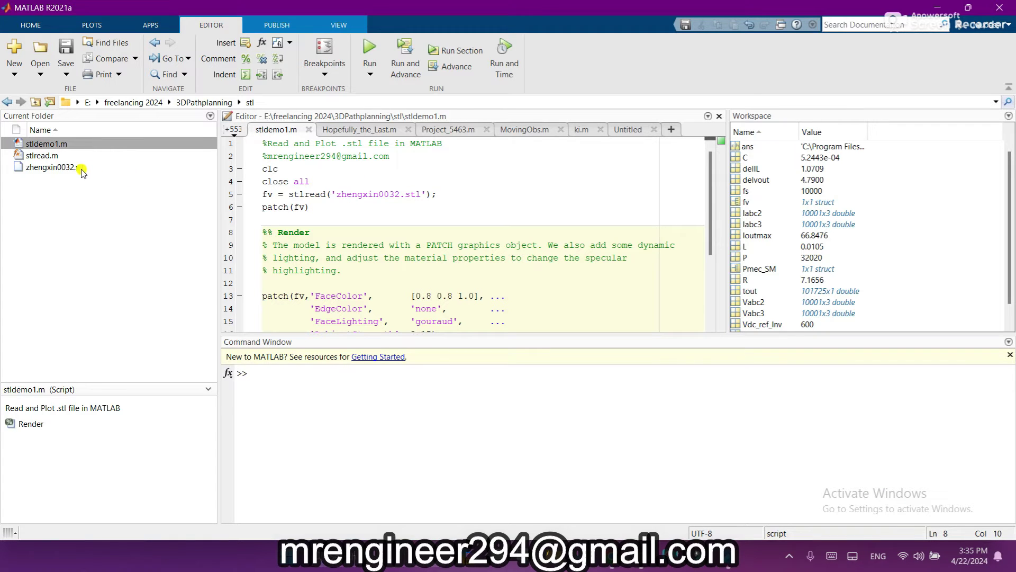
{"action": "left_click", "coordinate": [348, 209]}
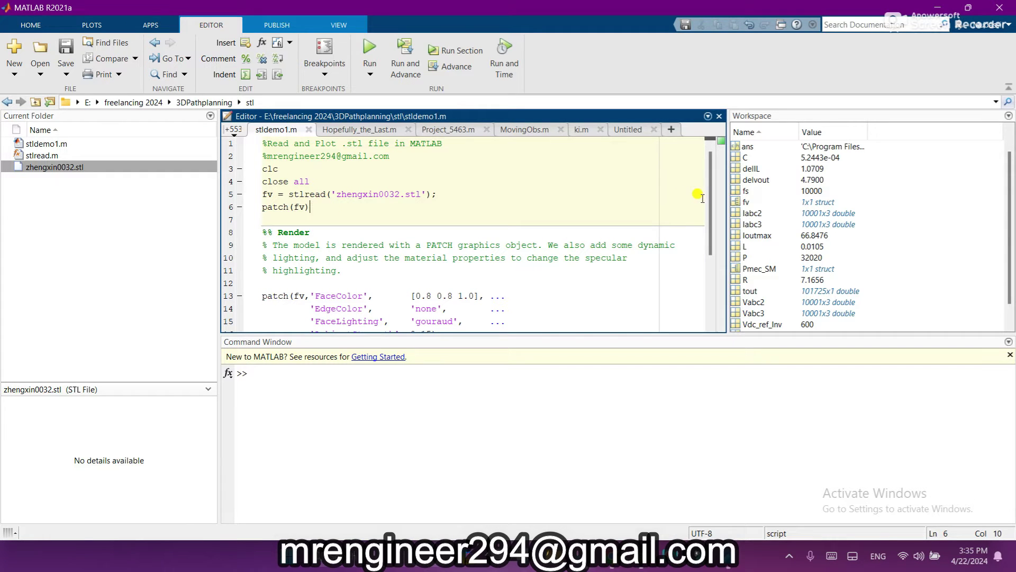
{"action": "mouse_move", "coordinate": [709, 202]}
{"action": "left_mouse_down"}
{"action": "mouse_move", "coordinate": [707, 283]}
{"action": "mouse_move", "coordinate": [708, 199]}
{"action": "left_mouse_up"}
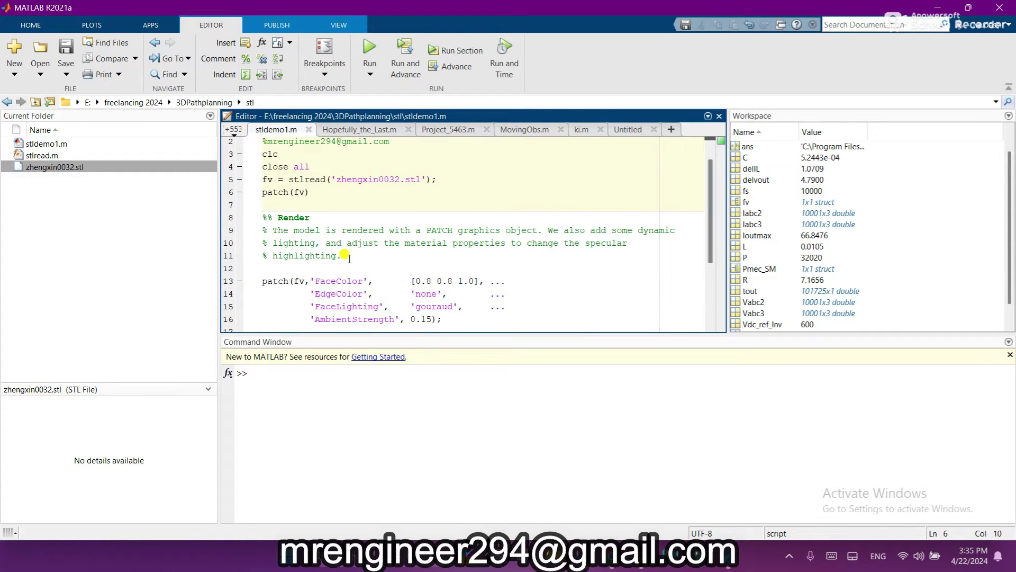
{"action": "left_click_drag", "start_coordinate": [345, 256], "coordinate": [265, 230]}
{"action": "left_click", "coordinate": [399, 205]}
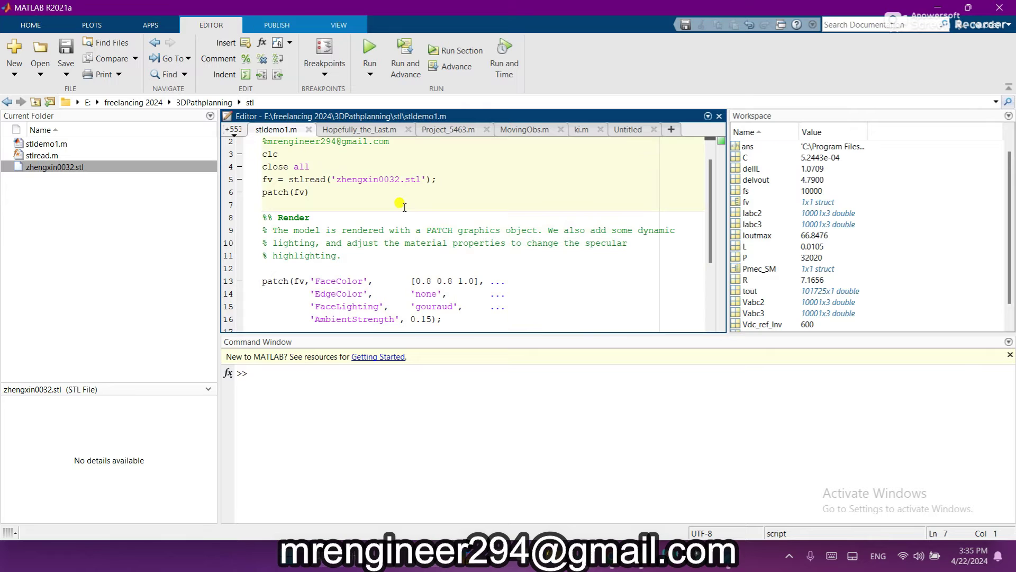
Run stldemo1.m and orbit the maximized tree plot from frontal, side and top views.
{"action": "left_click", "coordinate": [369, 51]}
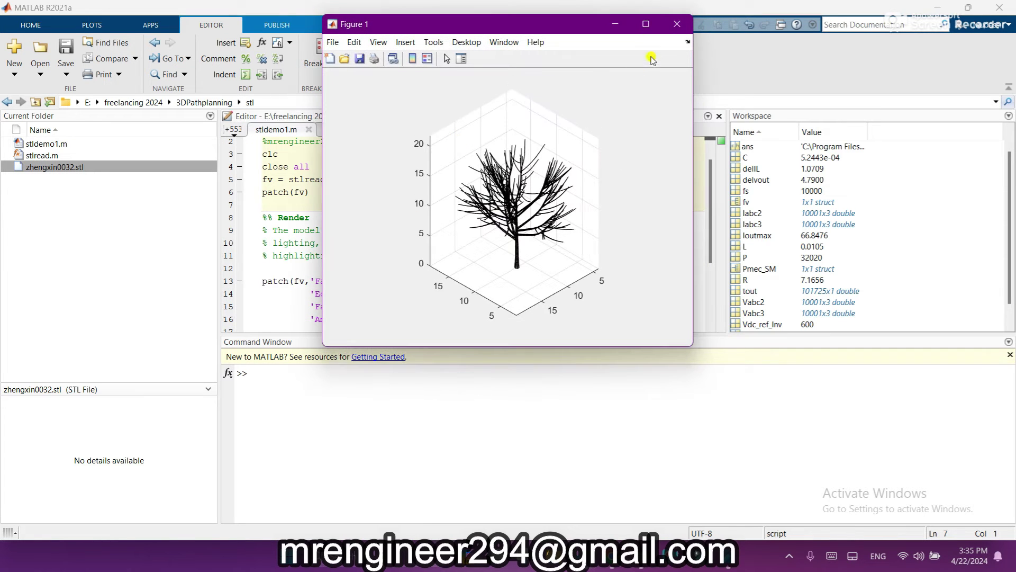
{"action": "left_click", "coordinate": [645, 24]}
{"action": "left_click_drag", "start_coordinate": [585, 192], "coordinate": [615, 175]}
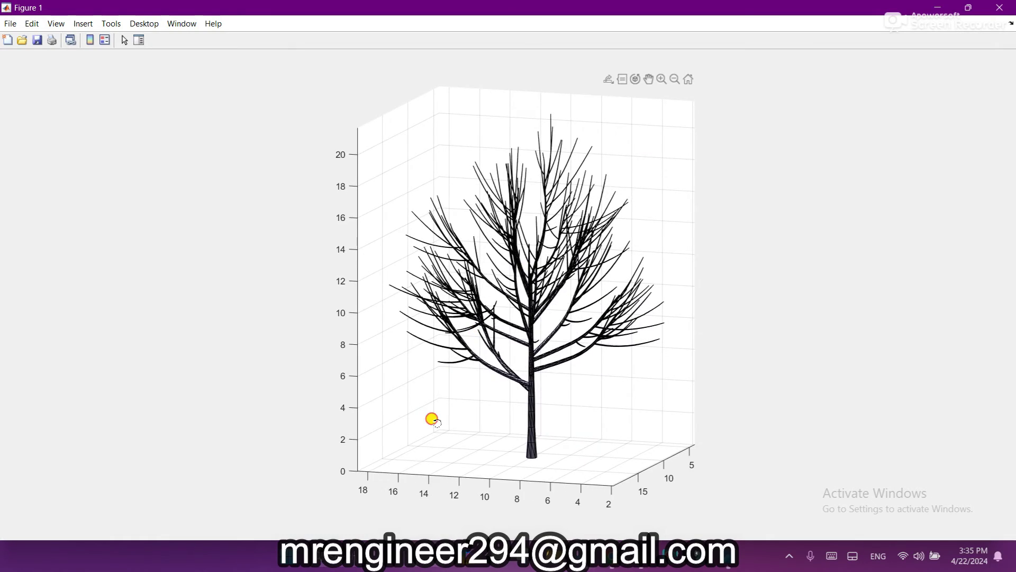
{"action": "mouse_move", "coordinate": [431, 418]}
{"action": "left_mouse_down"}
{"action": "mouse_move", "coordinate": [650, 386]}
{"action": "mouse_move", "coordinate": [475, 335]}
{"action": "left_mouse_up"}
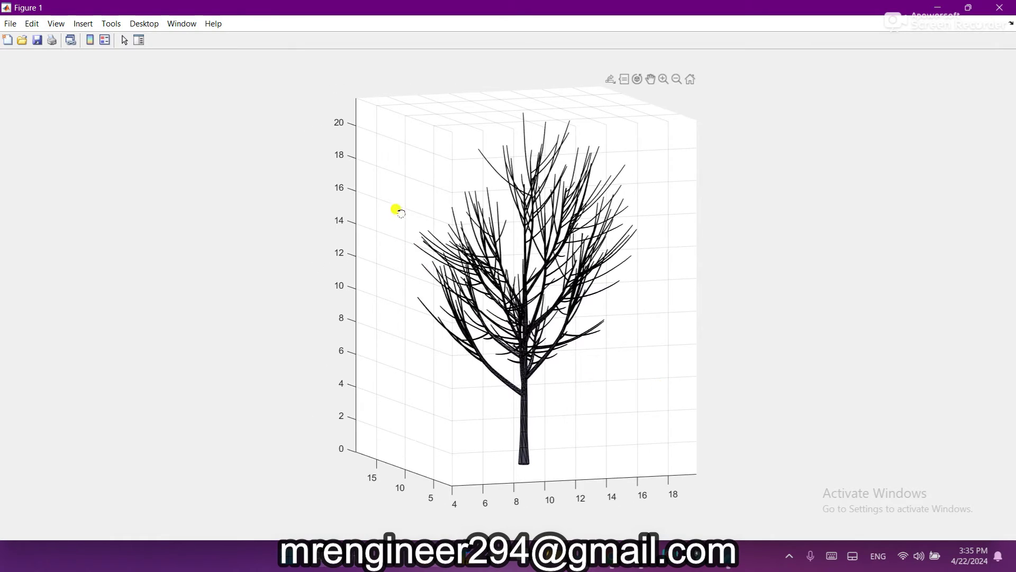
{"action": "mouse_move", "coordinate": [410, 198]}
{"action": "left_mouse_down"}
{"action": "mouse_move", "coordinate": [524, 303]}
{"action": "mouse_move", "coordinate": [608, 307]}
{"action": "left_mouse_up"}
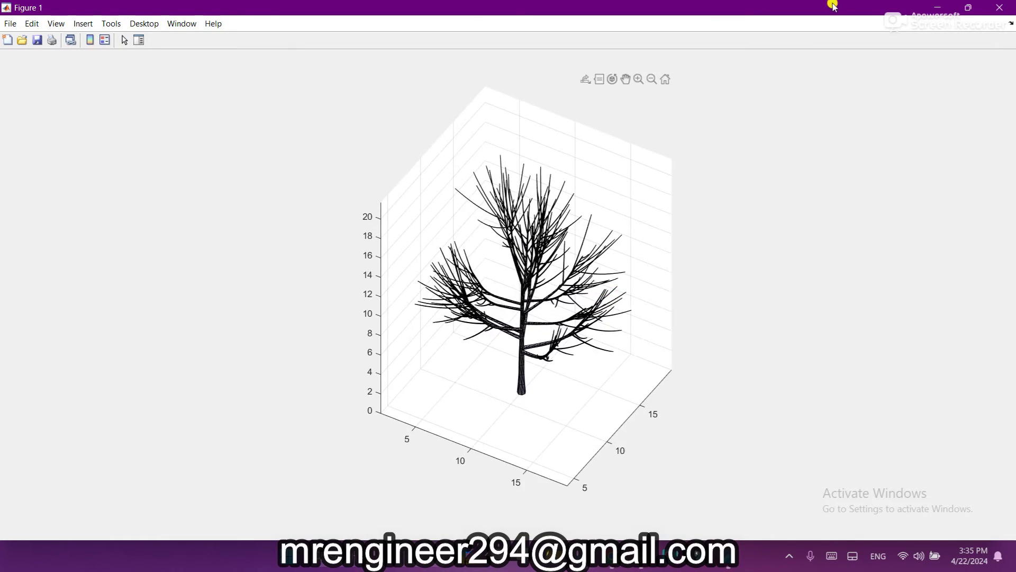
{"action": "left_click", "coordinate": [938, 7]}
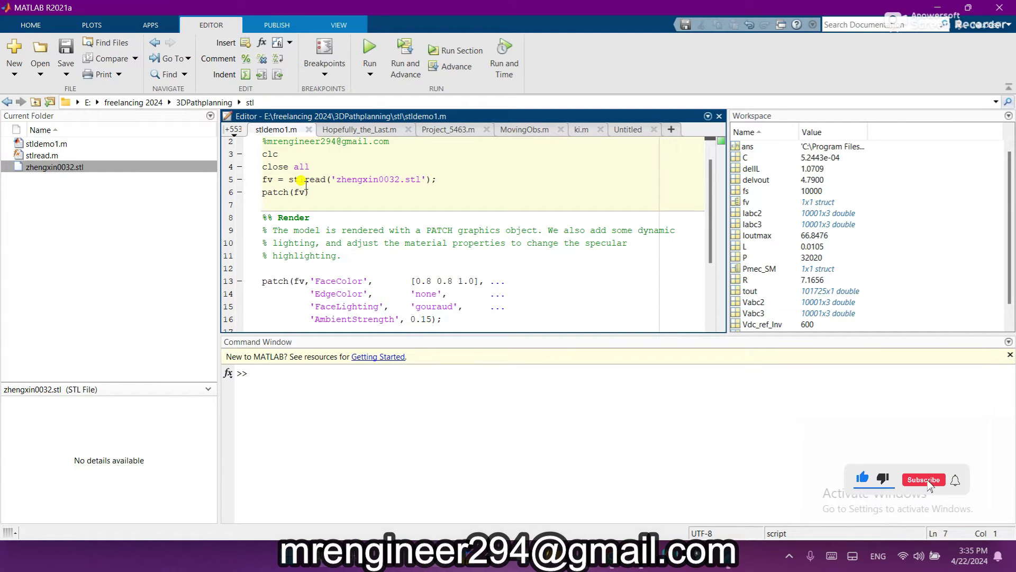
{"action": "double_click", "coordinate": [43, 155]}
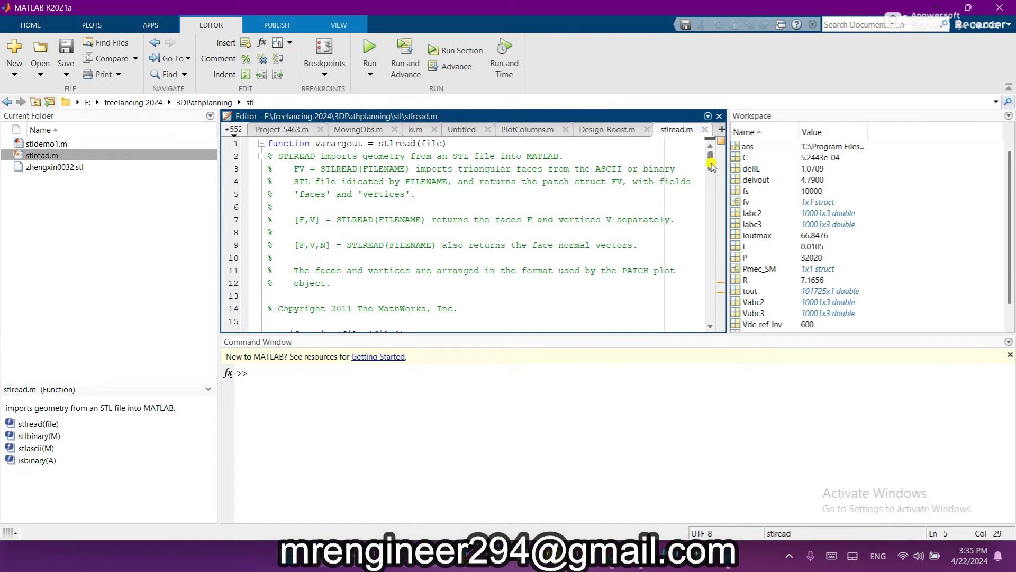
{"action": "mouse_move", "coordinate": [711, 165]}
{"action": "left_mouse_down"}
{"action": "mouse_move", "coordinate": [707, 204]}
{"action": "mouse_move", "coordinate": [720, 146]}
{"action": "left_mouse_up"}
{"action": "double_click", "coordinate": [63, 144]}
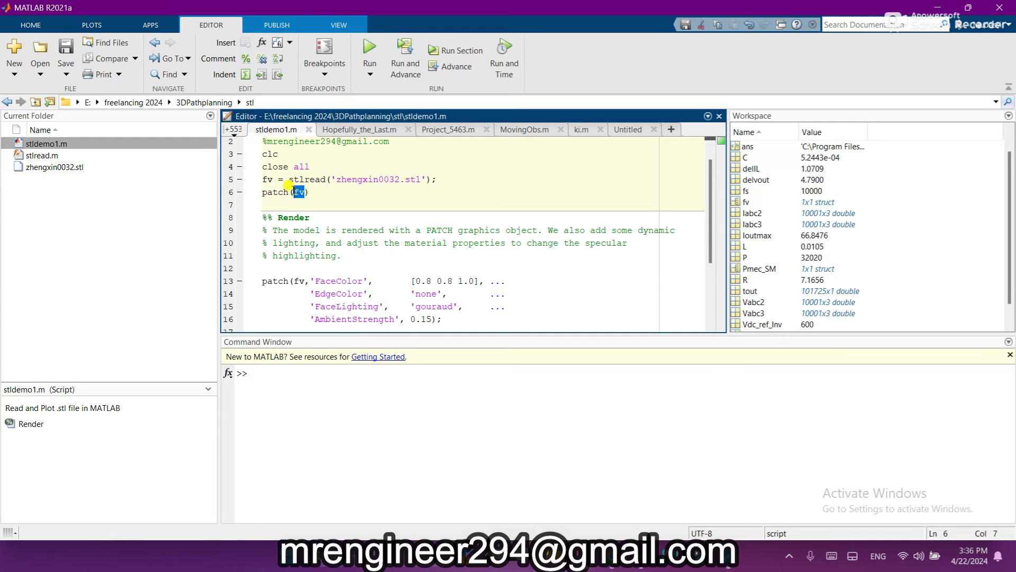
{"action": "left_click_drag", "start_coordinate": [274, 180], "coordinate": [260, 181]}
{"action": "left_click", "coordinate": [319, 200]}
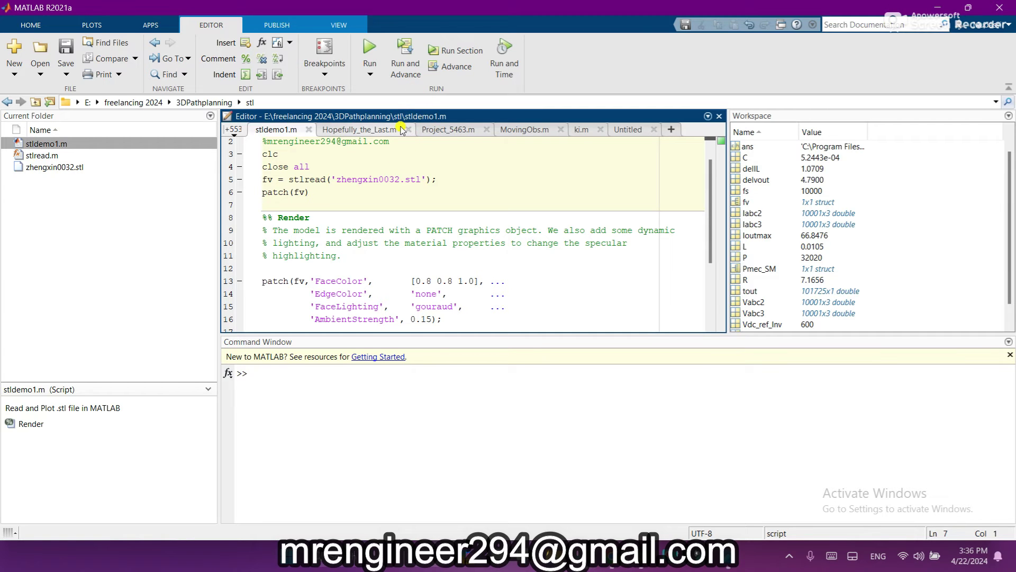
{"action": "left_click", "coordinate": [459, 51]}
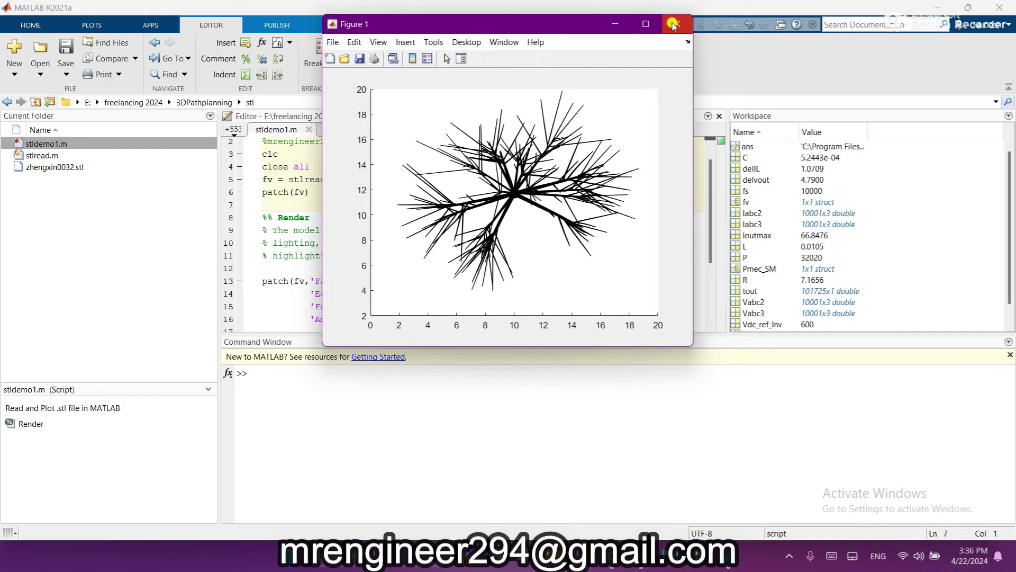
{"action": "scroll", "coordinate": [636, 103], "scroll_direction": "up", "scroll_amount": 2}
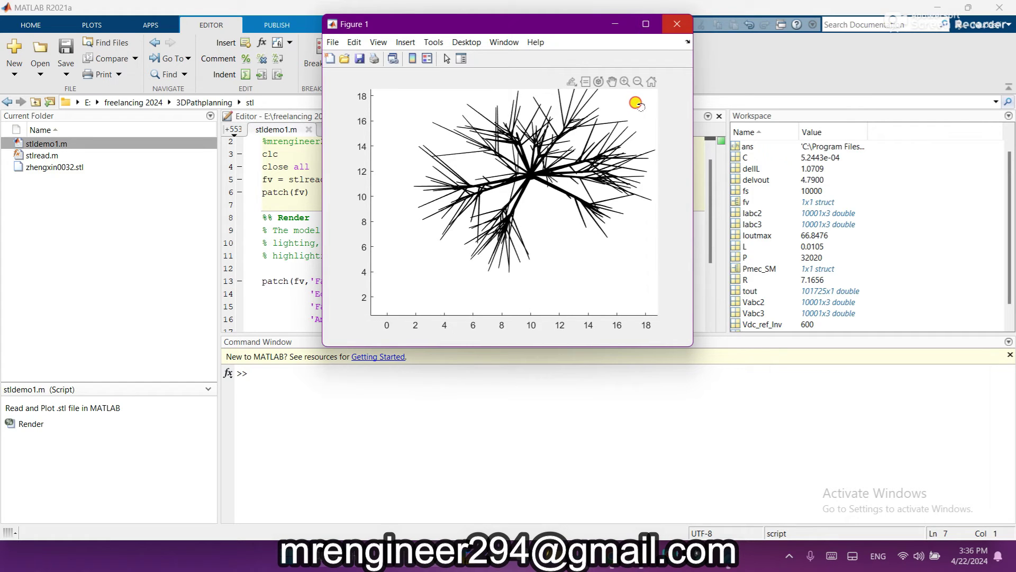
{"action": "mouse_move", "coordinate": [637, 104]}
{"action": "left_mouse_down"}
{"action": "mouse_move", "coordinate": [597, 152]}
{"action": "mouse_move", "coordinate": [612, 136]}
{"action": "left_mouse_up"}
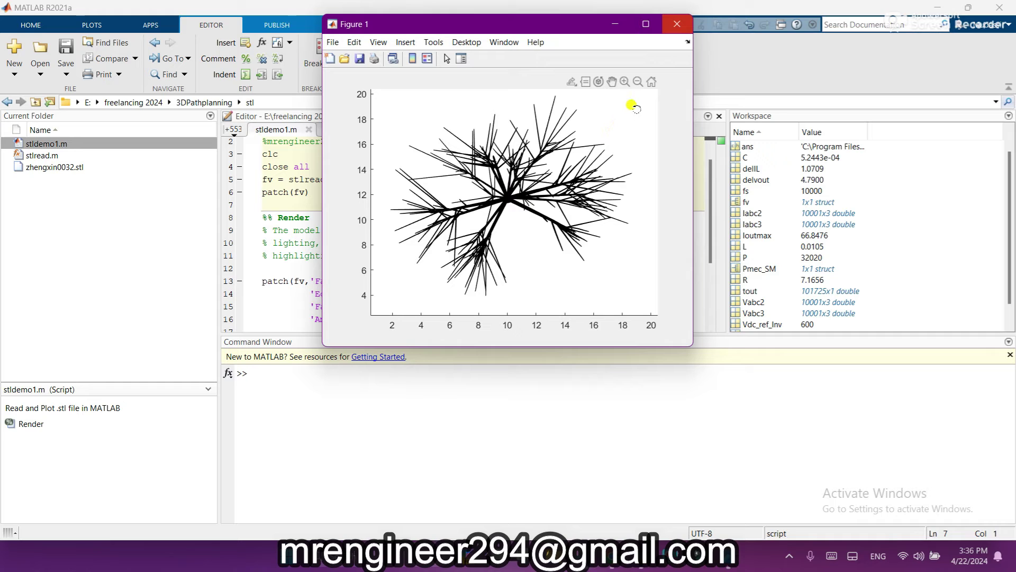
{"action": "left_click", "coordinate": [675, 25]}
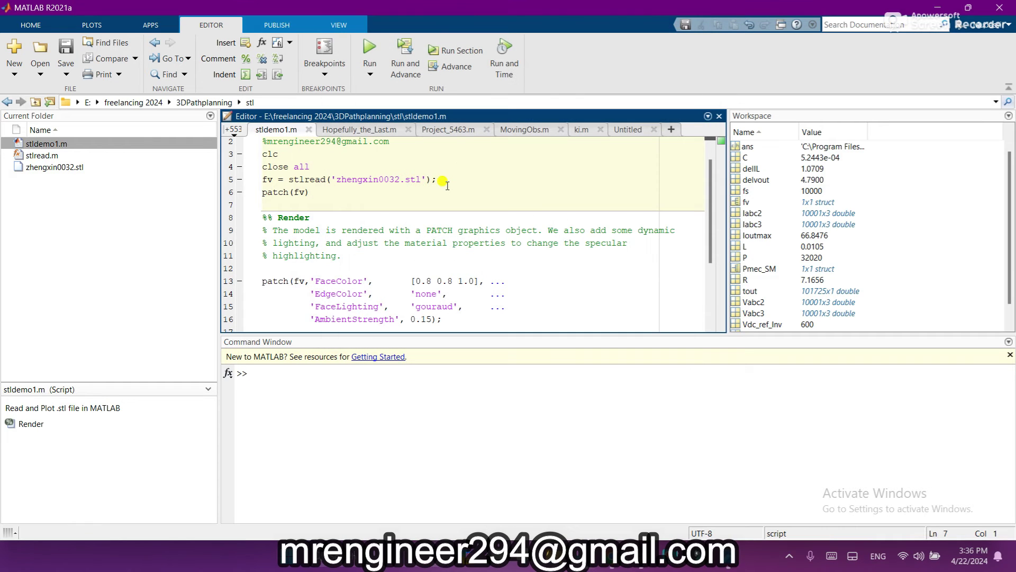
{"action": "left_click", "coordinate": [351, 230]}
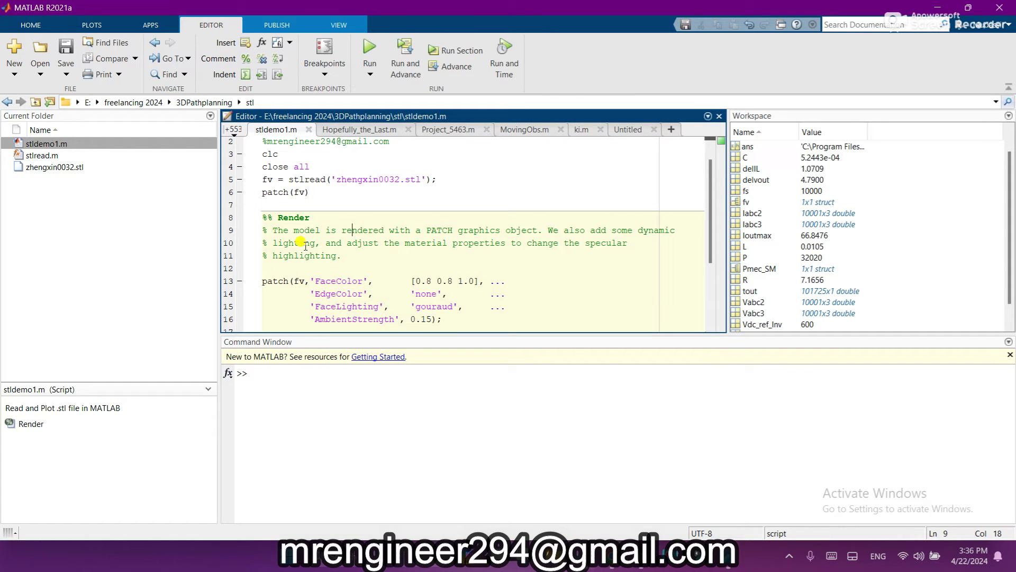
{"action": "scroll", "coordinate": [710, 221], "scroll_direction": "down", "scroll_amount": 2}
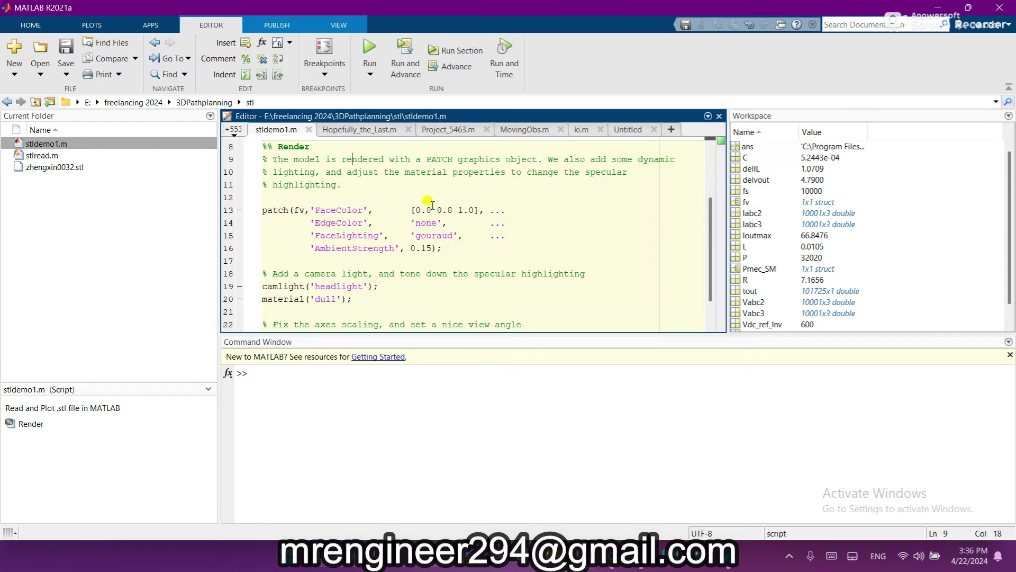
{"action": "left_click_drag", "start_coordinate": [411, 248], "coordinate": [441, 248]}
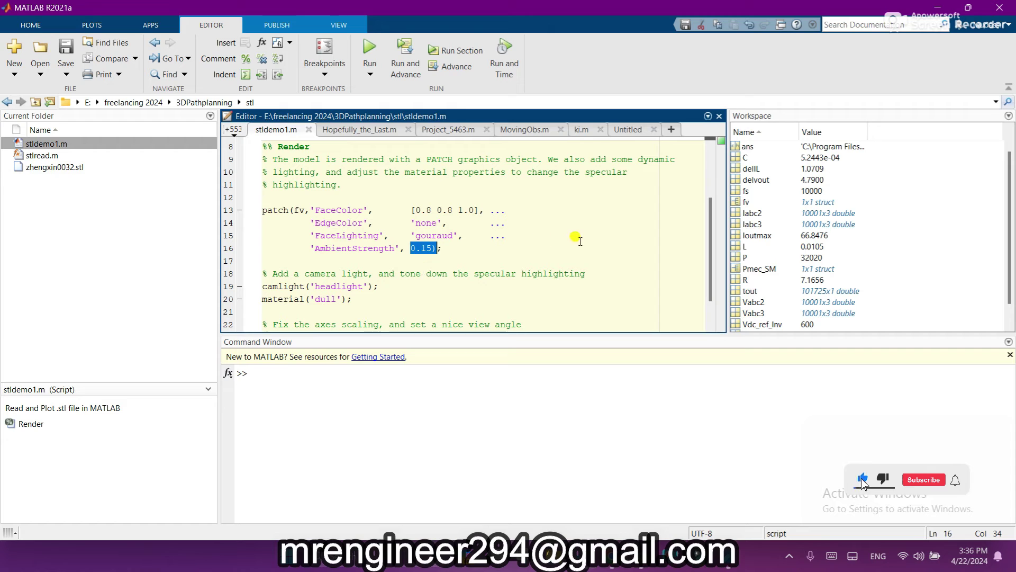
{"action": "left_click_drag", "start_coordinate": [710, 253], "coordinate": [709, 276]}
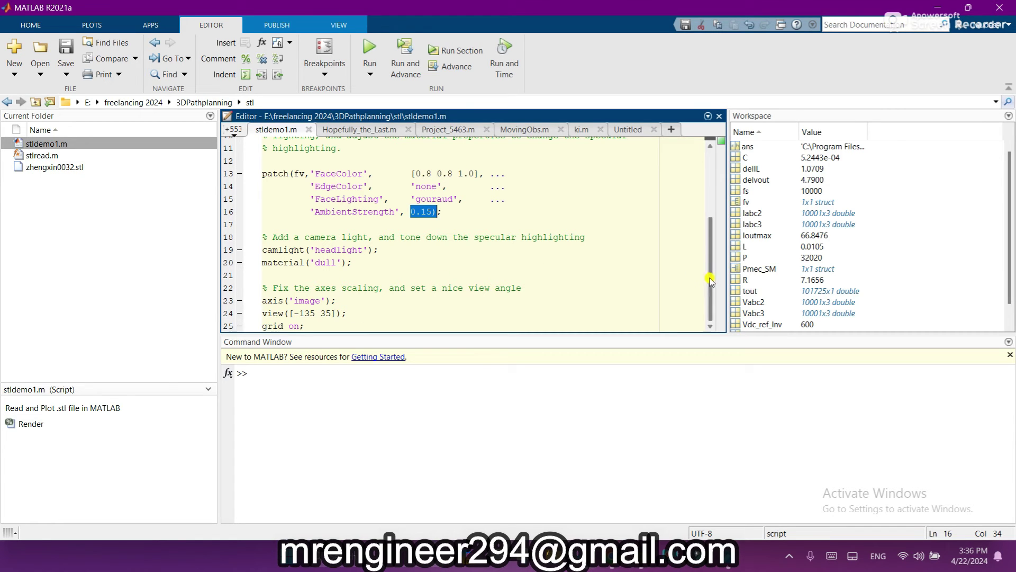
{"action": "scroll", "coordinate": [710, 267], "scroll_direction": "up", "scroll_amount": 1}
{"action": "scroll", "coordinate": [708, 266], "scroll_direction": "up", "scroll_amount": 3}
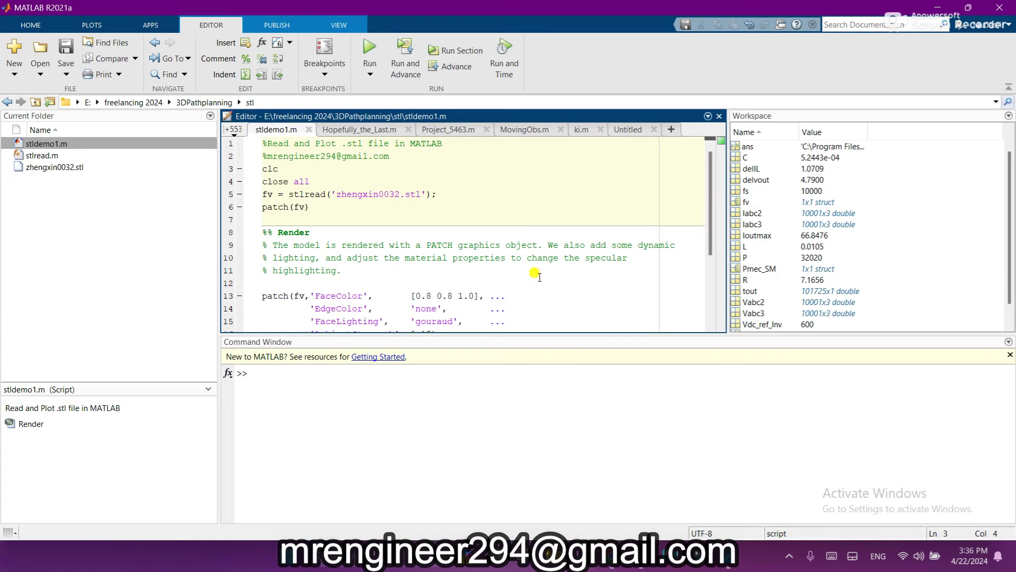
{"action": "left_click", "coordinate": [415, 171]}
Rerun stldemo1.m from the Render section and orbit the maximized tree to an overhead view.
{"action": "left_click", "coordinate": [405, 232]}
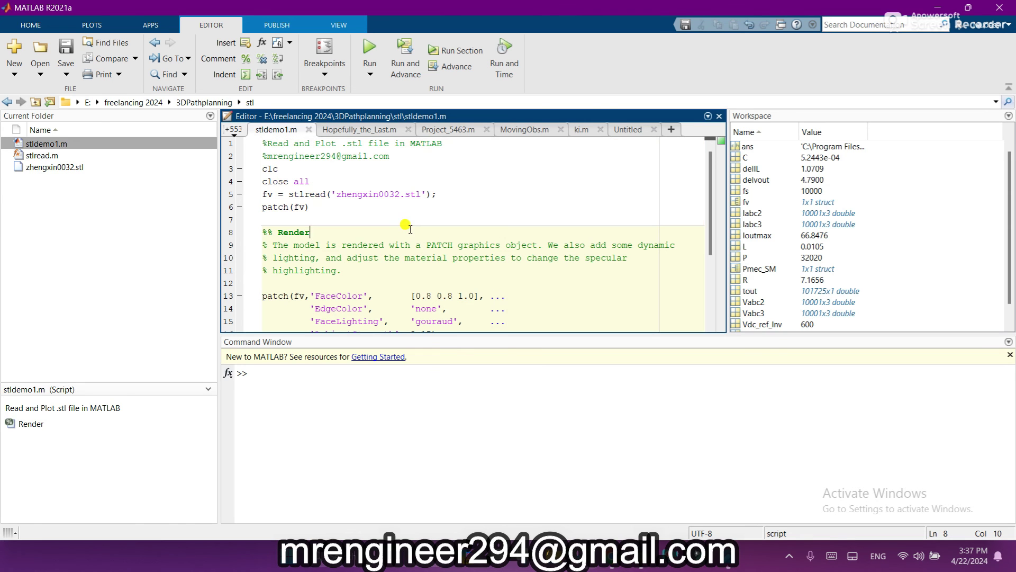
{"action": "left_click", "coordinate": [365, 44]}
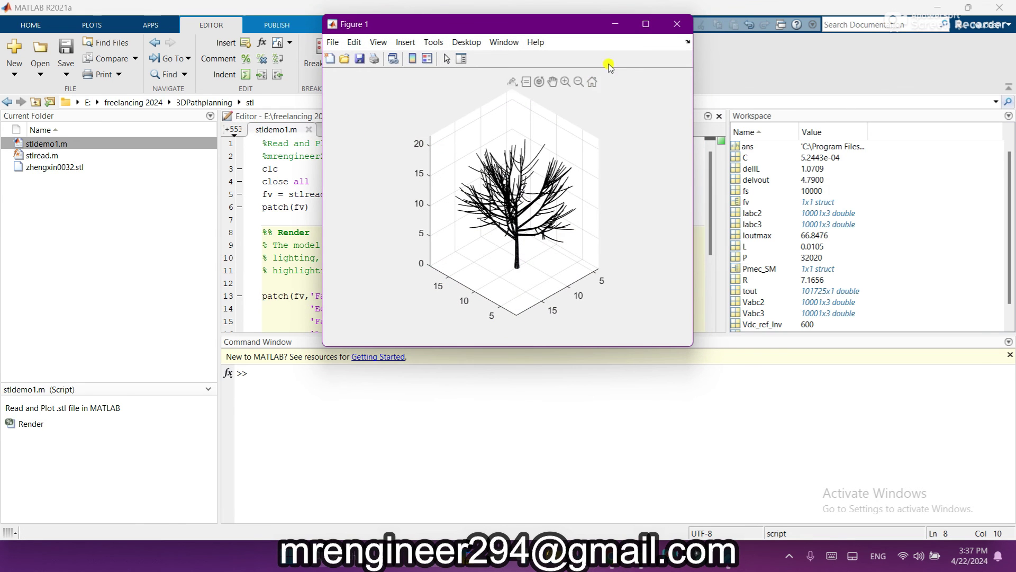
{"action": "left_click", "coordinate": [646, 24]}
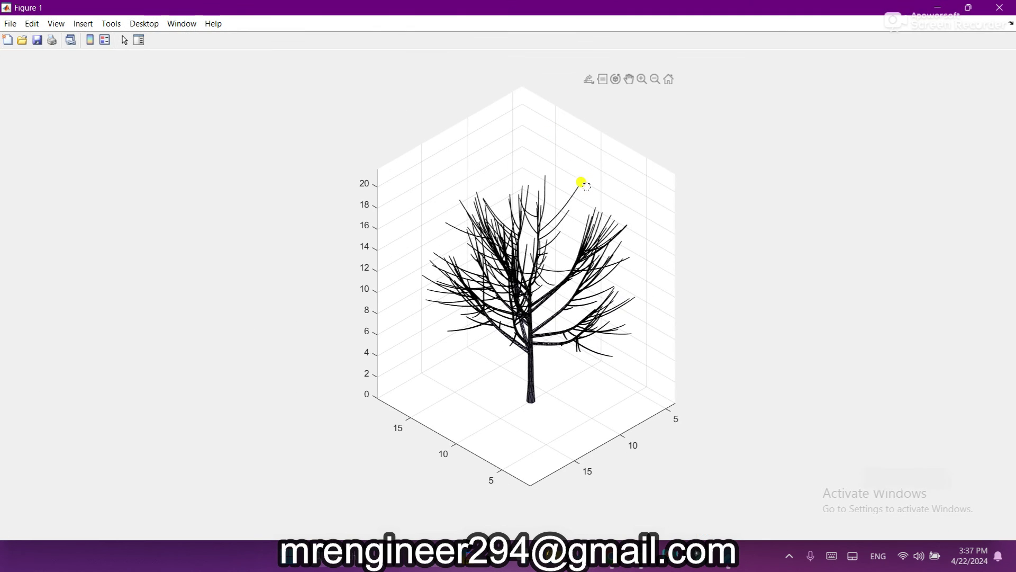
{"action": "mouse_move", "coordinate": [538, 180]}
{"action": "left_mouse_down"}
{"action": "mouse_move", "coordinate": [481, 297]}
{"action": "mouse_move", "coordinate": [576, 177]}
{"action": "mouse_move", "coordinate": [567, 220]}
{"action": "mouse_move", "coordinate": [675, 168]}
{"action": "left_mouse_up"}
{"action": "left_click", "coordinate": [937, 8]}
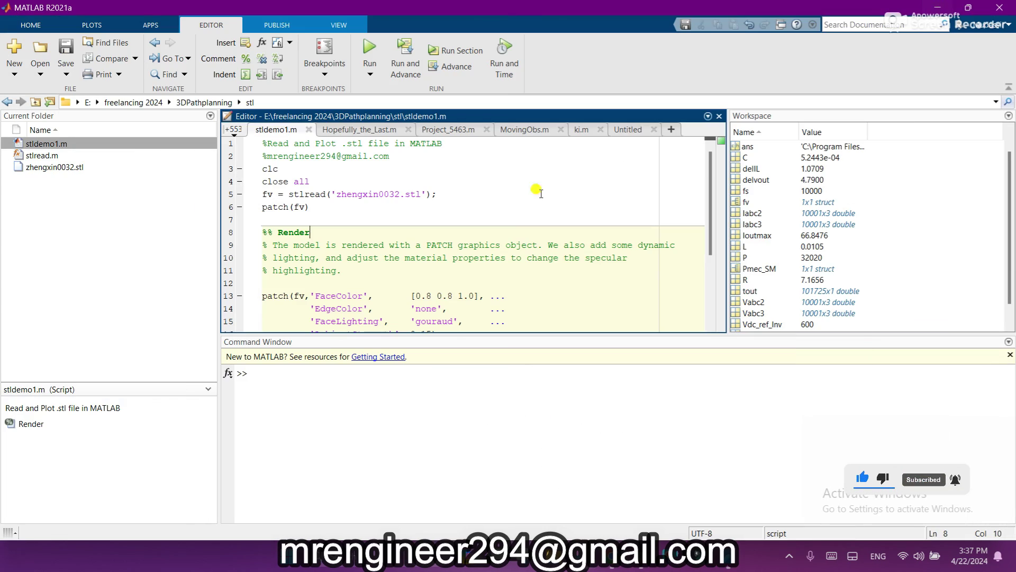